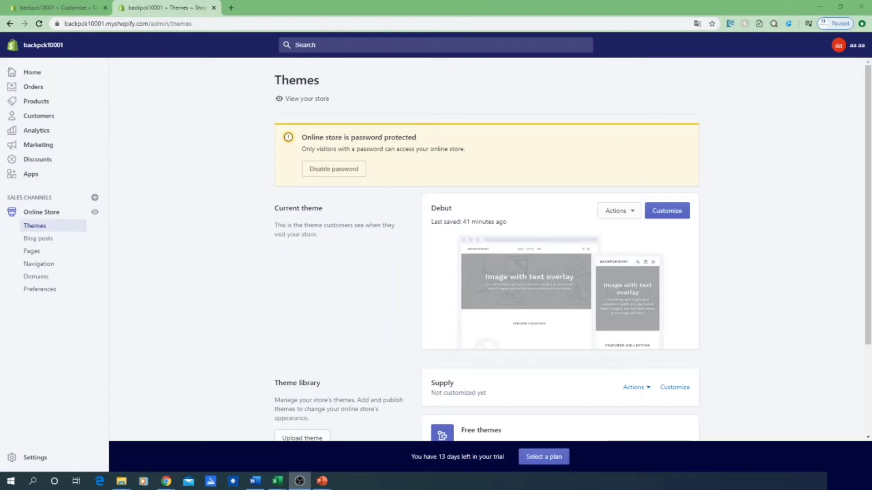
# Open the current Debut theme for customization and open its Header section settings.
pyautogui.hotkey('alt', 'Tab')
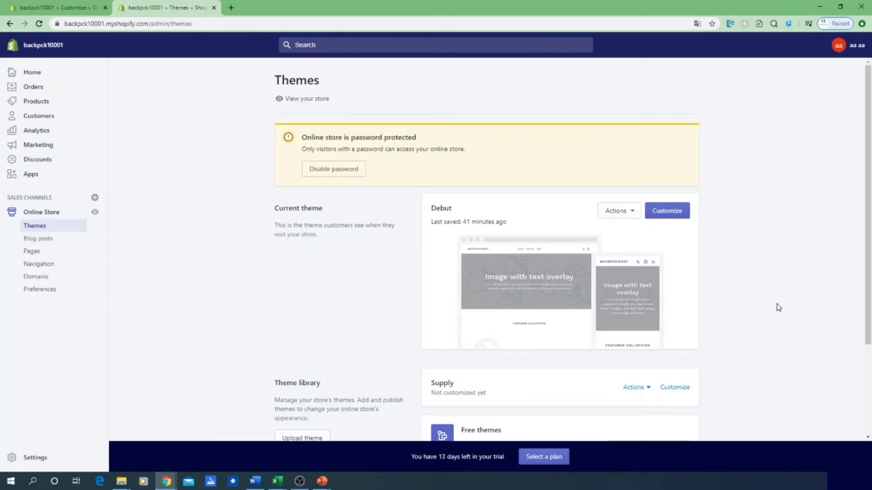
pyautogui.scroll(-1, 717, 307)
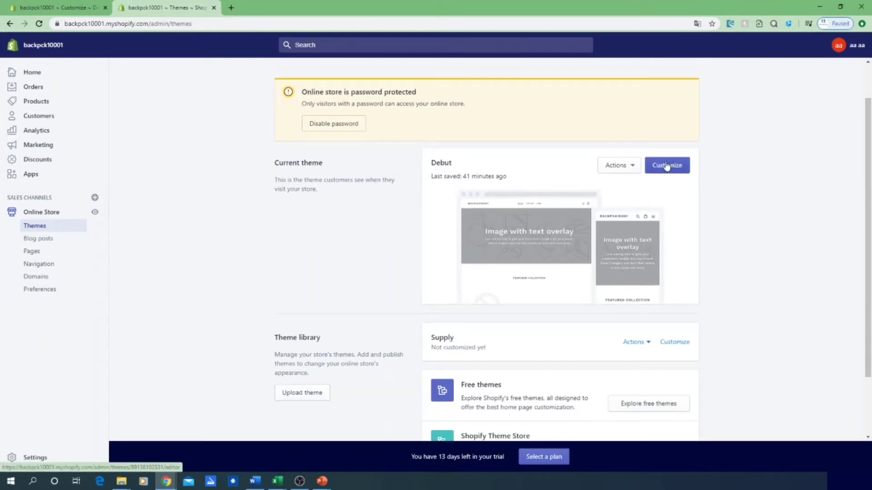
pyautogui.click(666, 167)
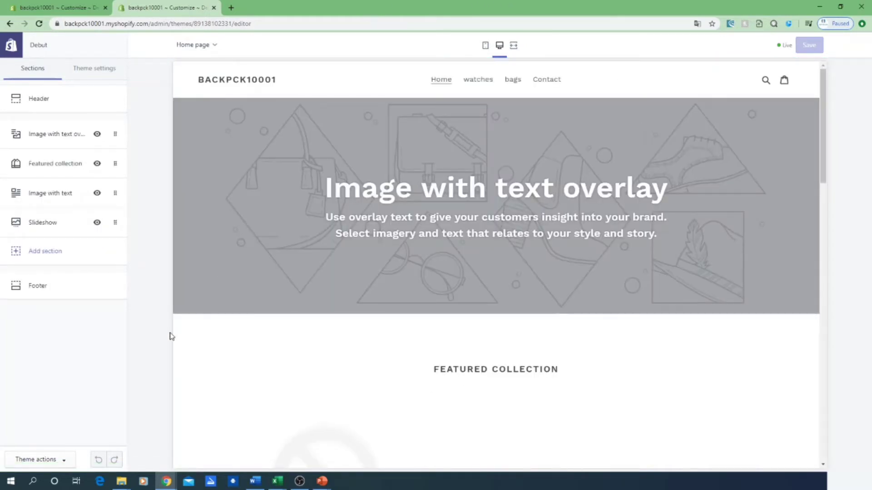
pyautogui.click(33, 99)
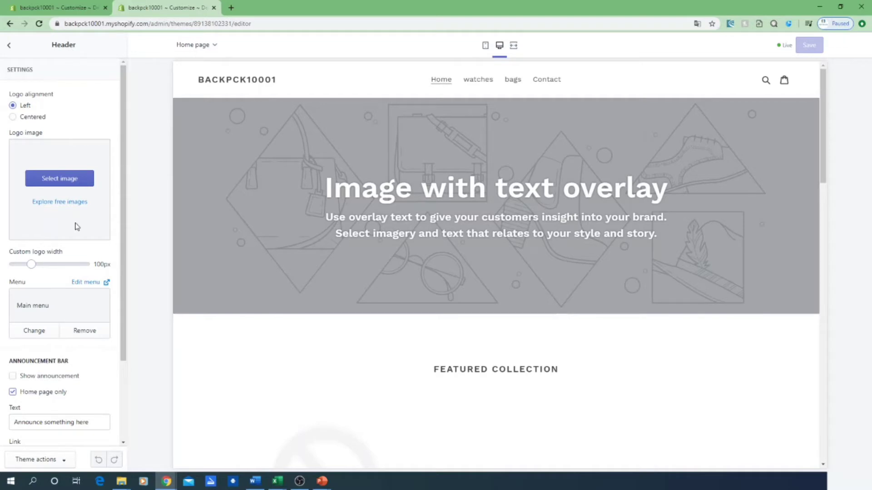
# Set the photo already in the image library as the header's logo image.
pyautogui.click(38, 177)
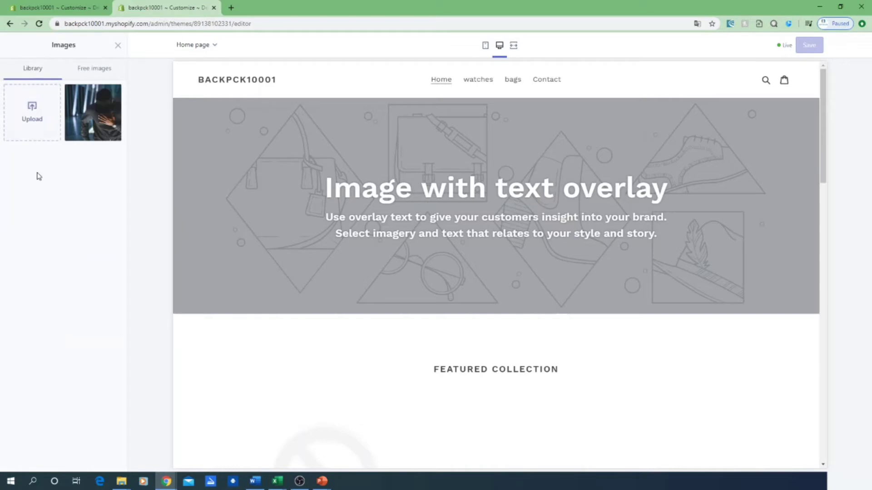
pyautogui.click(37, 122)
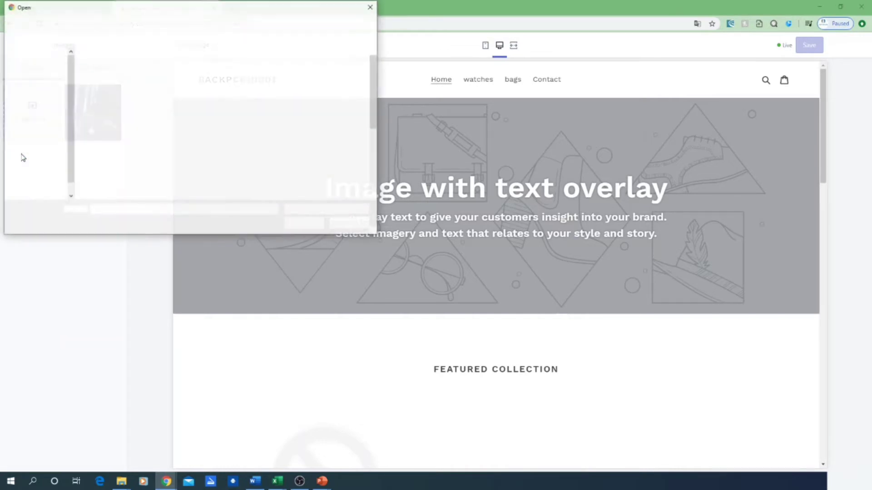
pyautogui.click(369, 7)
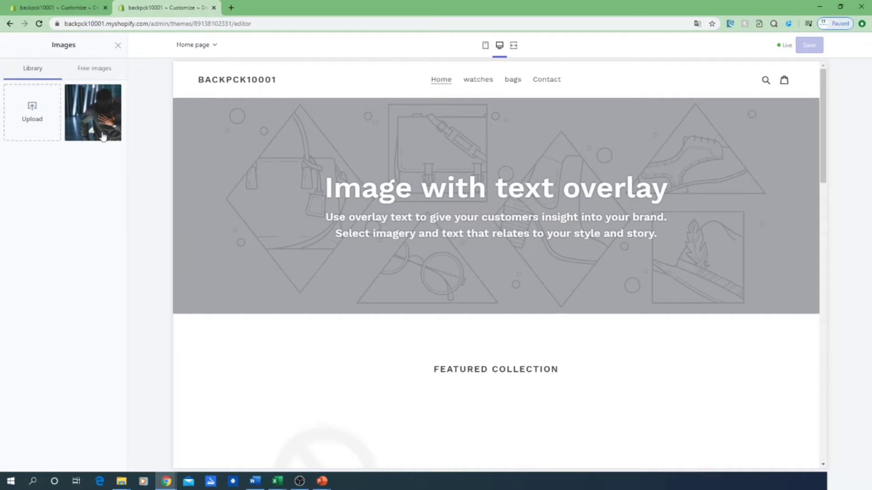
pyautogui.click(89, 126)
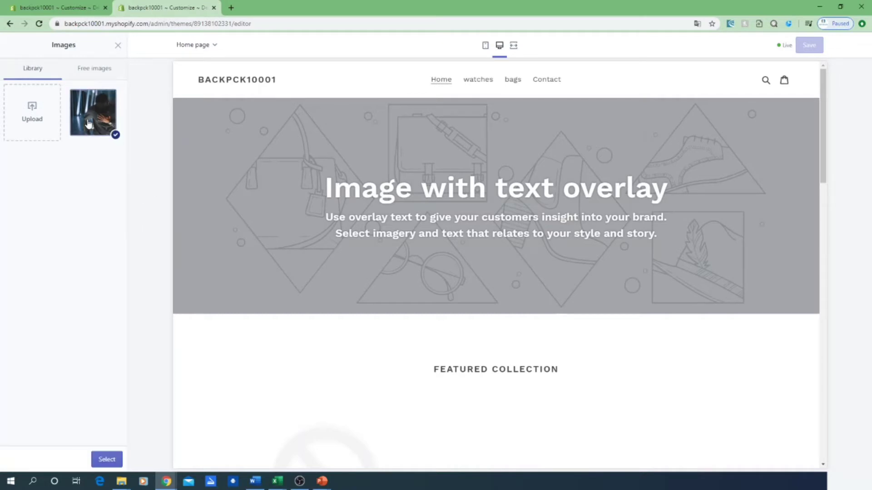
pyautogui.click(107, 459)
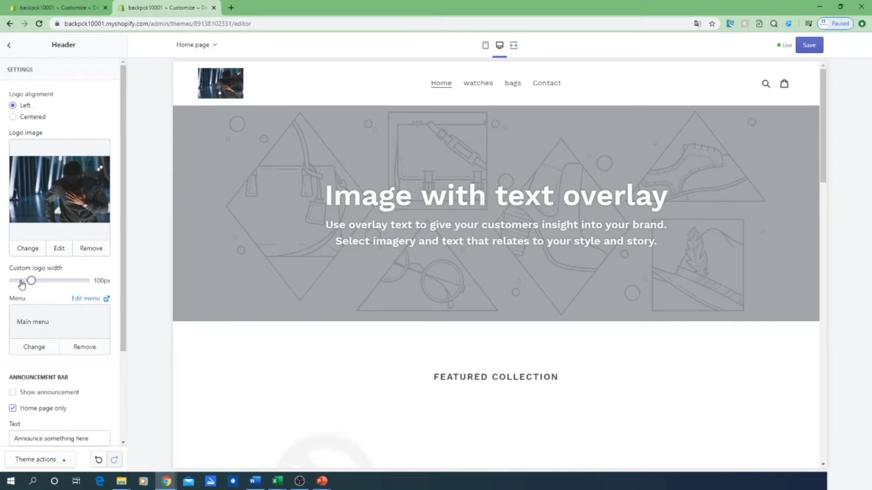
# Try custom logo widths between 50px and 250px and set the header logo's width to 115px.
pyautogui.moveTo(31, 281); pyautogui.dragTo(13, 281)
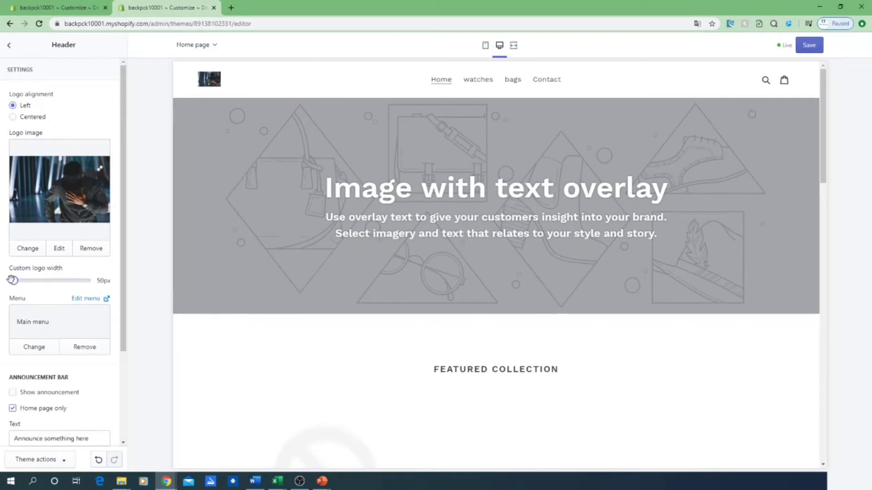
pyautogui.moveTo(14, 281); pyautogui.dragTo(100, 282)
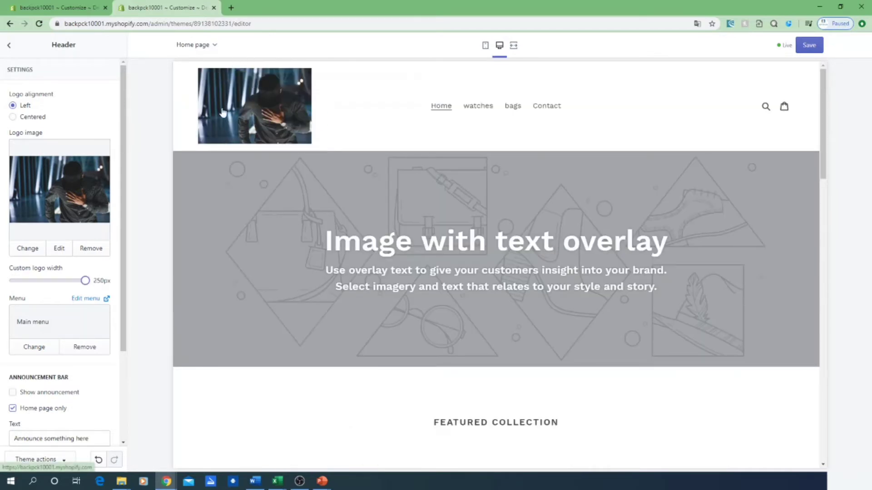
pyautogui.moveTo(85, 281); pyautogui.dragTo(38, 280)
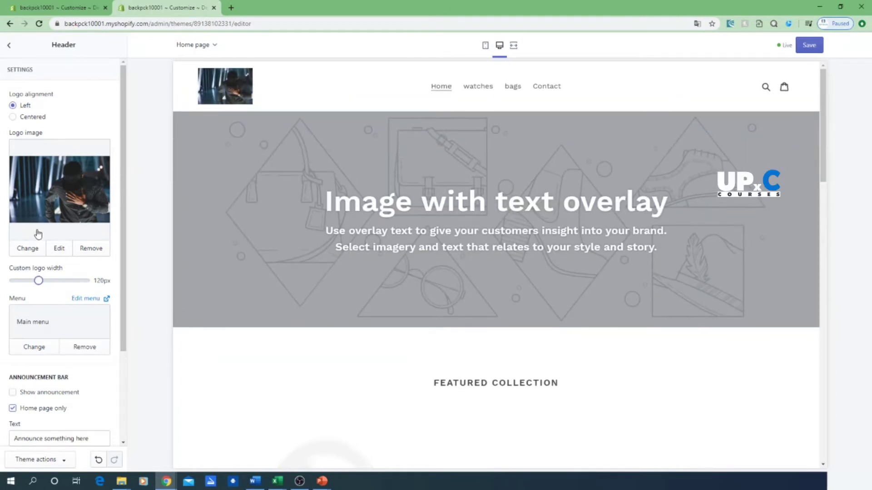
pyautogui.moveTo(37, 279); pyautogui.dragTo(32, 279)
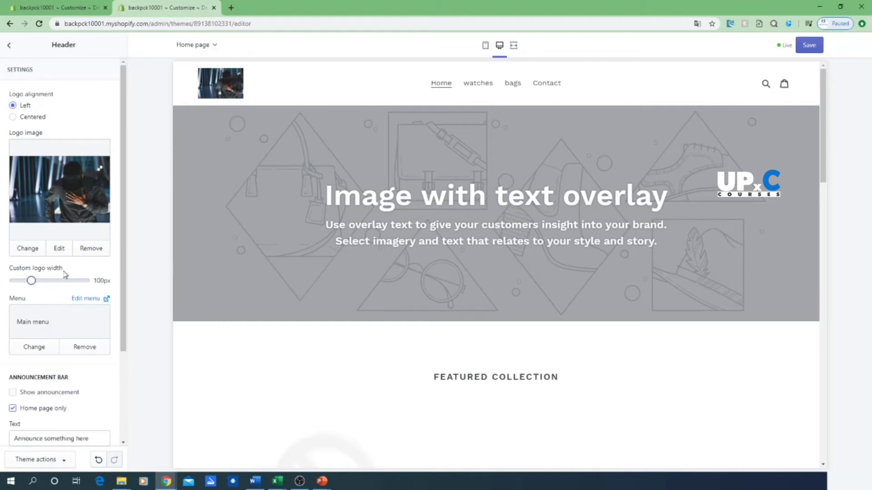
pyautogui.moveTo(31, 280); pyautogui.dragTo(86, 279)
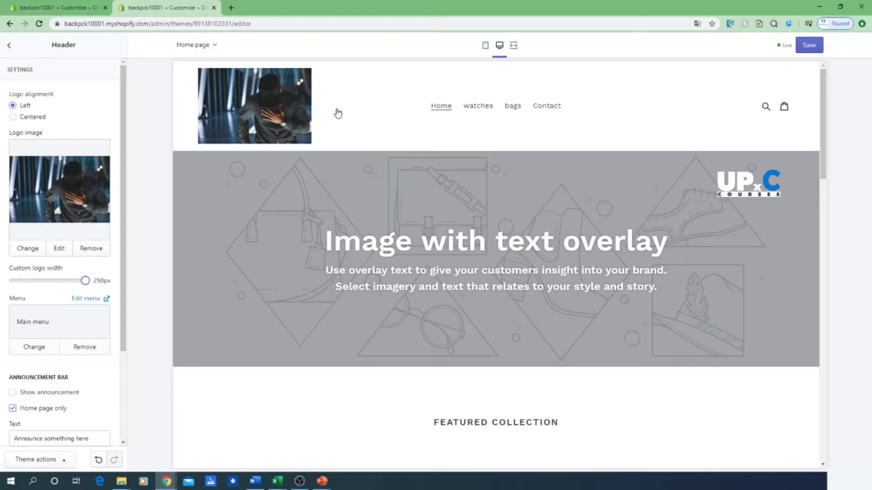
pyautogui.moveTo(85, 280); pyautogui.dragTo(14, 281)
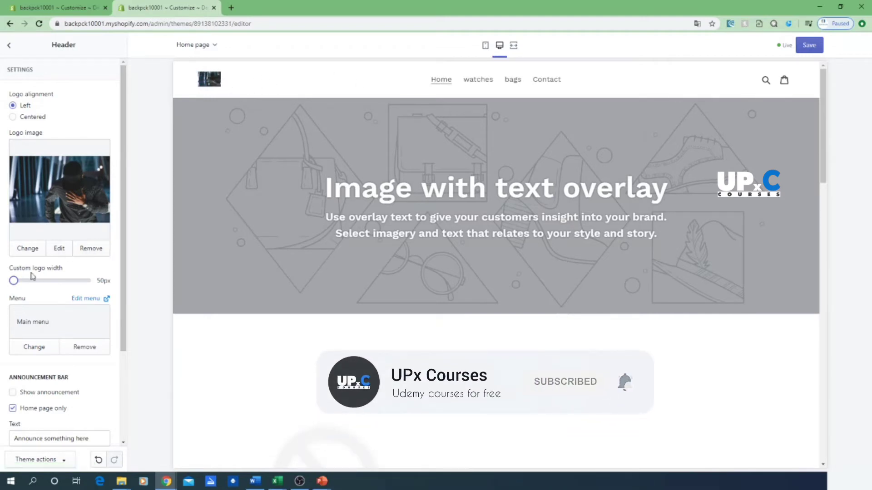
pyautogui.moveTo(13, 278); pyautogui.dragTo(37, 283)
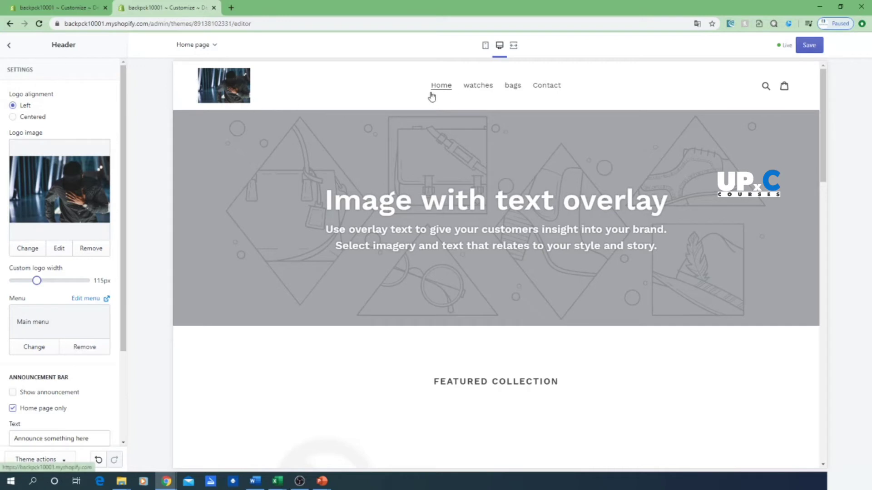
# Show the announcement bar and set its text to "discount on purchases of 500$ +".
pyautogui.scroll(-2, 25, 377)
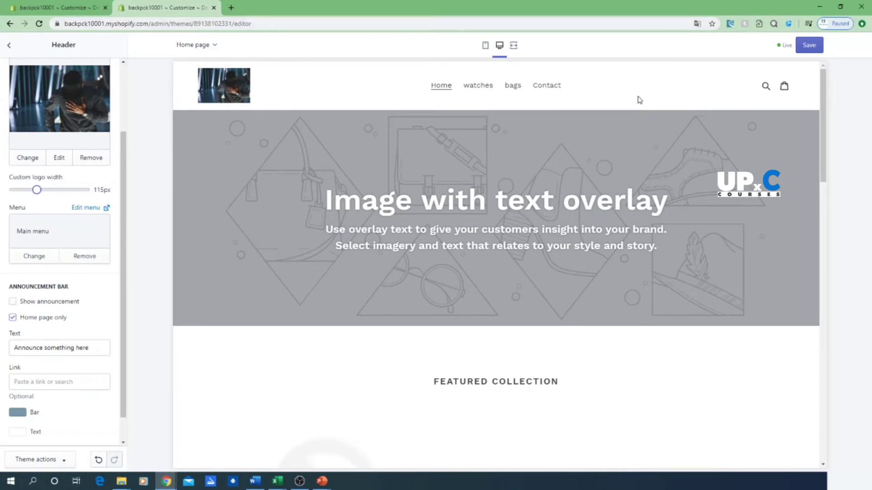
pyautogui.click(13, 304)
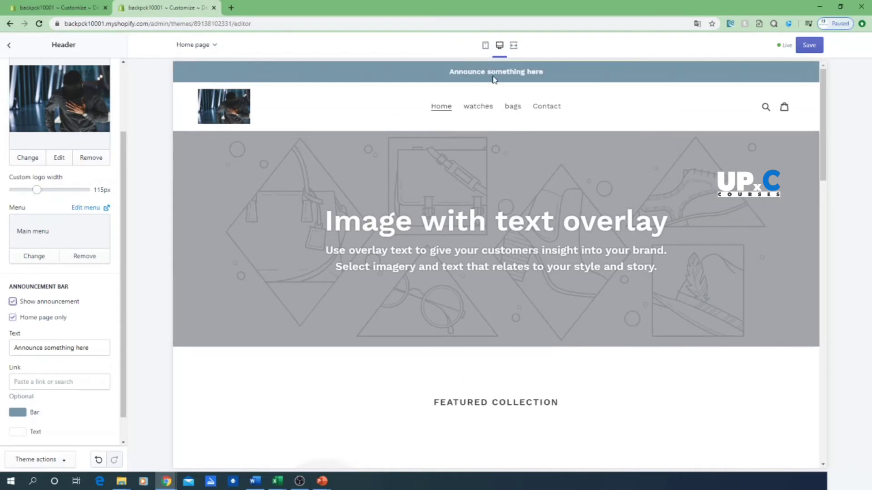
pyautogui.click(48, 349)
pyautogui.hotkey('ctrl', 'a')
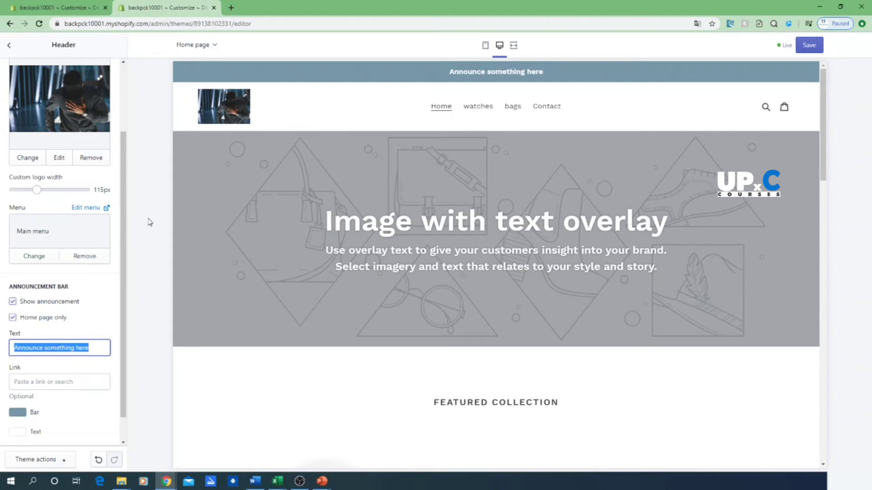
pyautogui.write('discount ')
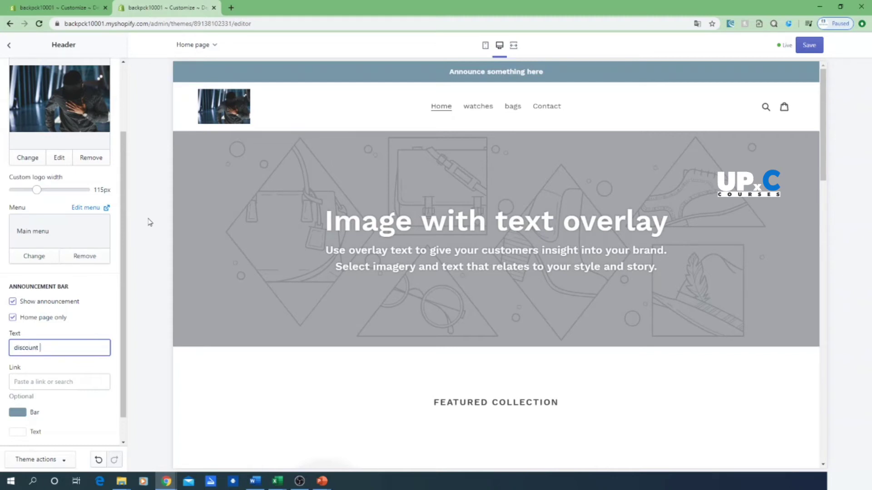
pyautogui.write('on purs')
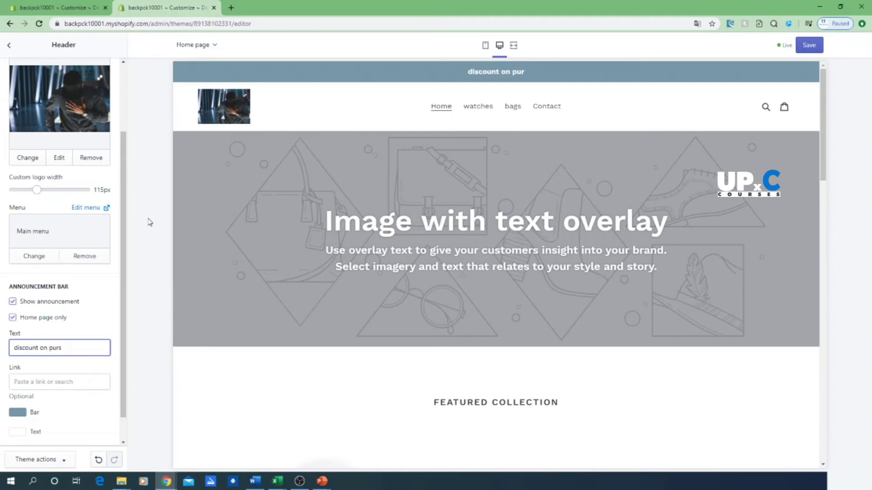
pyautogui.write('chase')
pyautogui.moveTo(78, 348); pyautogui.dragTo(60, 347)
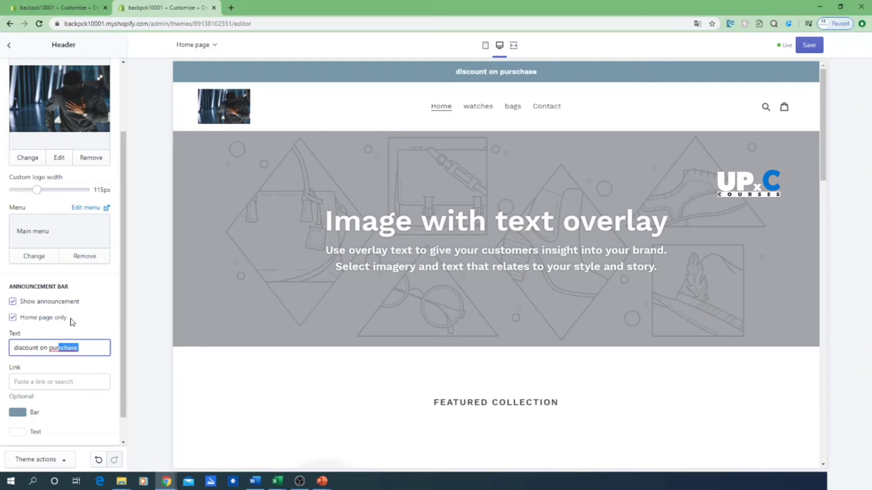
pyautogui.press('BackSpace')
pyautogui.write('cha')
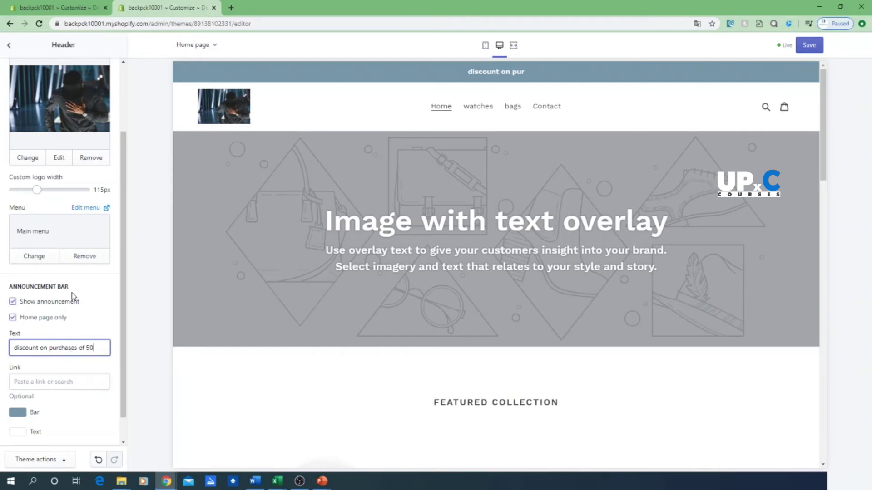
pyautogui.write('+')
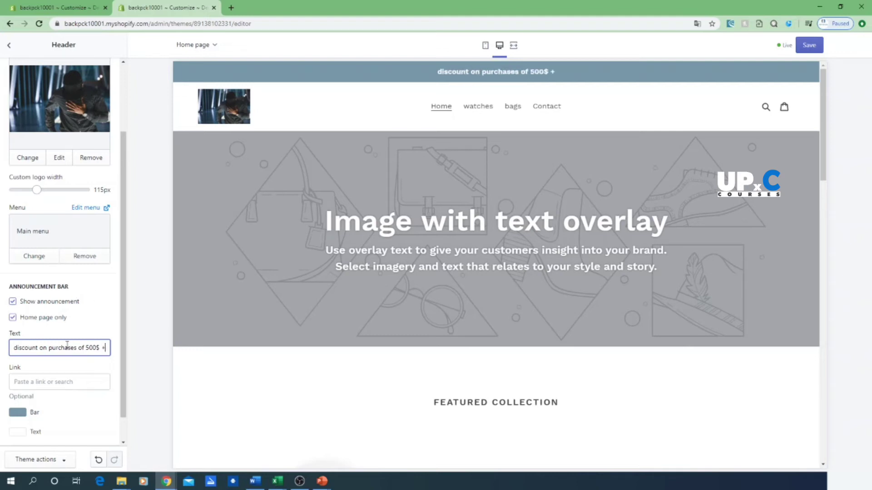
# Expand the announcement text to read "discount code on purchases of 500$ (dis50)+".
pyautogui.click(40, 345)
pyautogui.write('code')
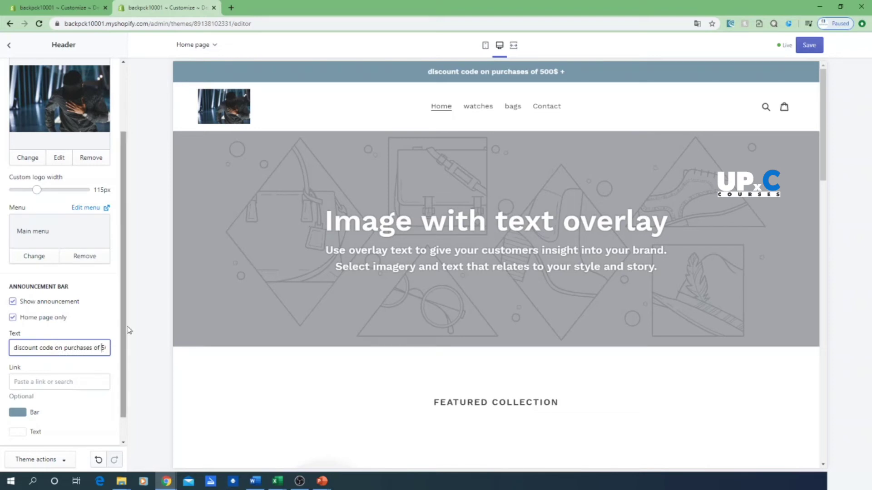
pyautogui.press('End')
pyautogui.press('BackSpace')
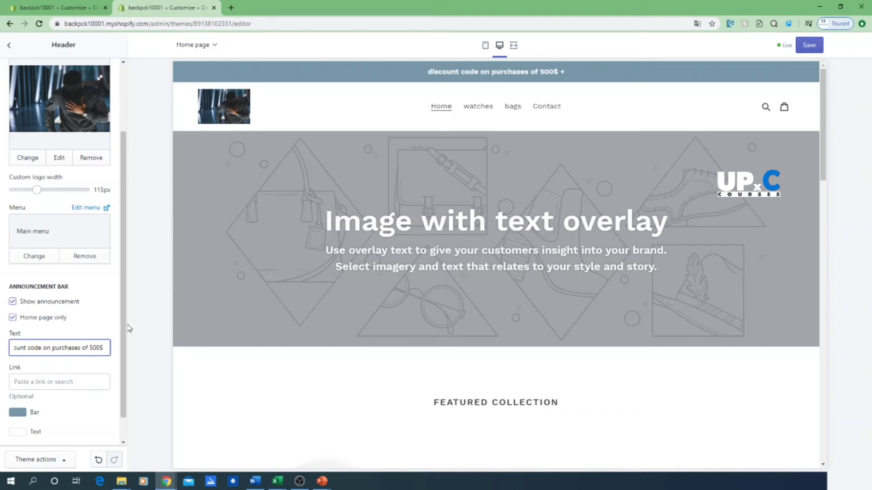
pyautogui.write('(dis50)')
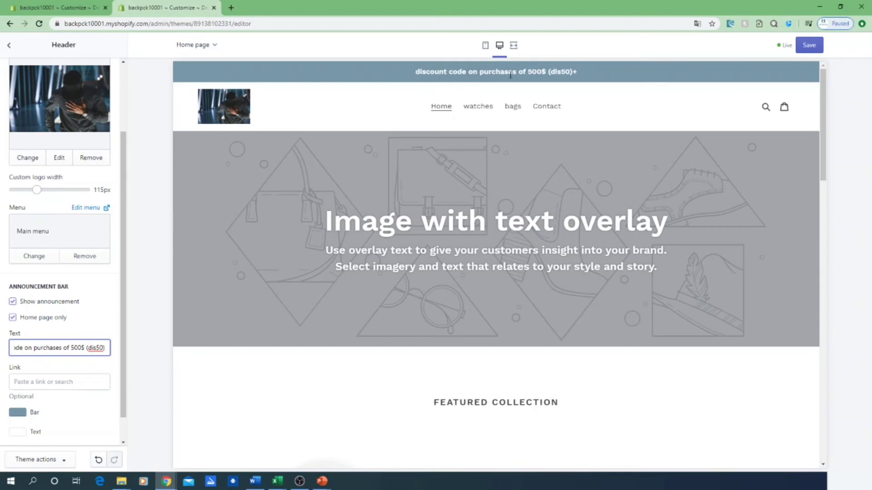
# Review the announcement wording and its discount code in the store preview and the text setting.
pyautogui.moveTo(416, 72); pyautogui.dragTo(426, 73)
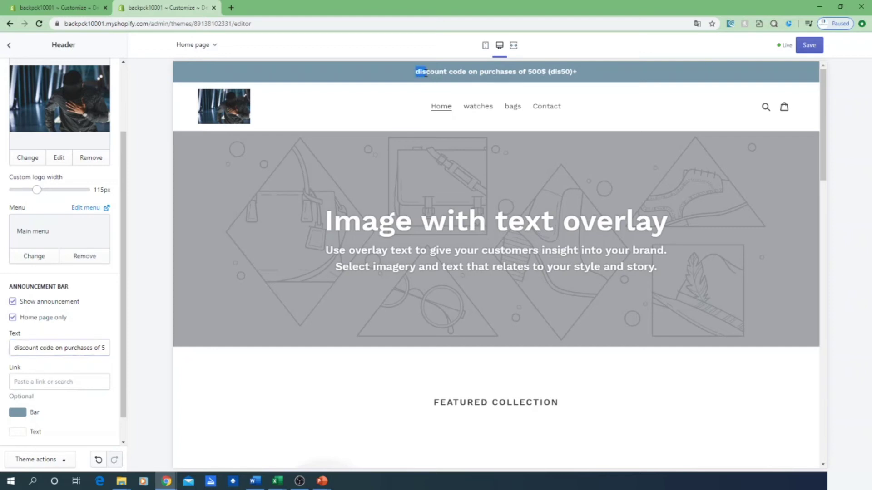
pyautogui.click(412, 72)
pyautogui.moveTo(415, 72); pyautogui.dragTo(588, 76)
pyautogui.click(588, 73)
pyautogui.moveTo(550, 75); pyautogui.dragTo(568, 75)
pyautogui.click(569, 75)
pyautogui.moveTo(13, 348); pyautogui.dragTo(102, 347)
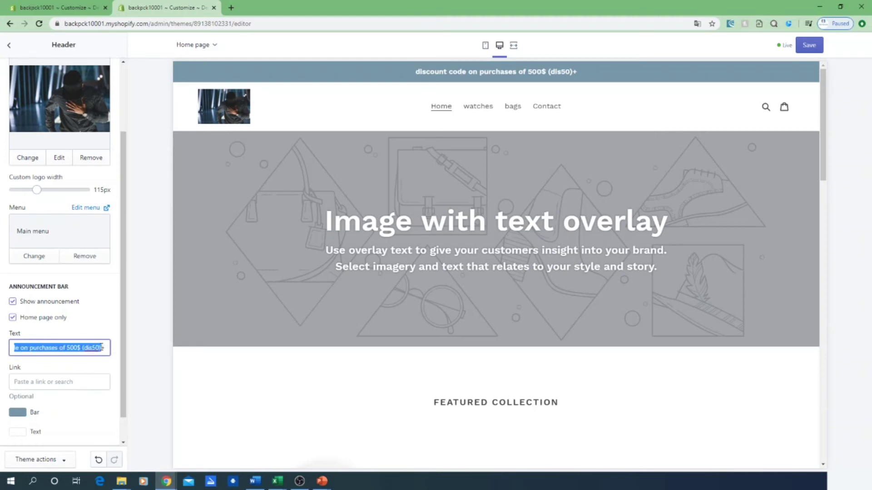
pyautogui.click(99, 348)
# Look at the color choices for the announcement bar's background without changing them.
pyautogui.scroll(-1, 88, 348)
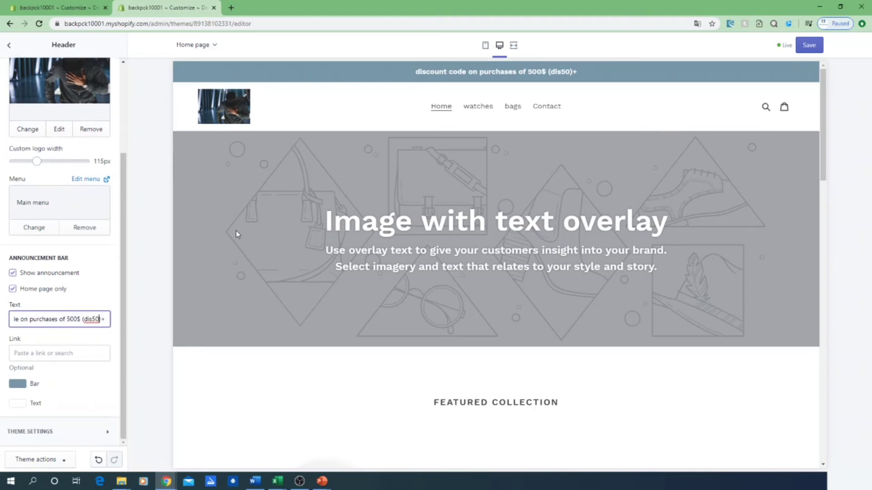
pyautogui.click(18, 384)
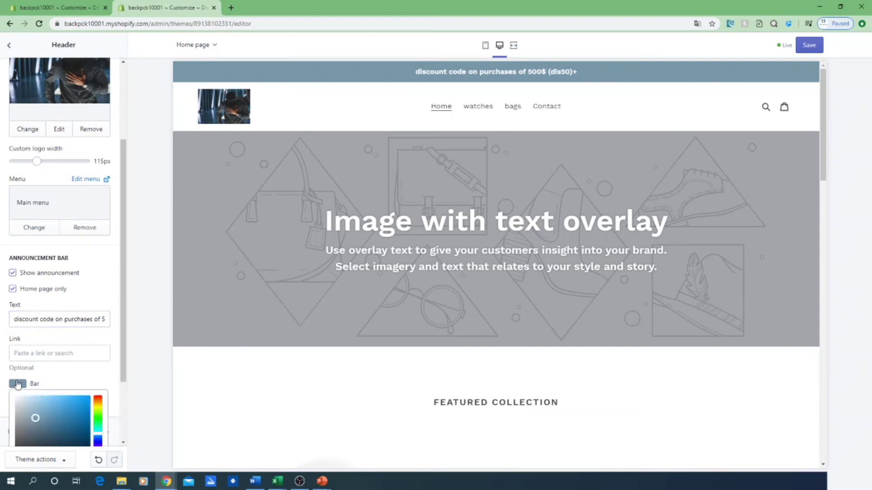
pyautogui.click(21, 385)
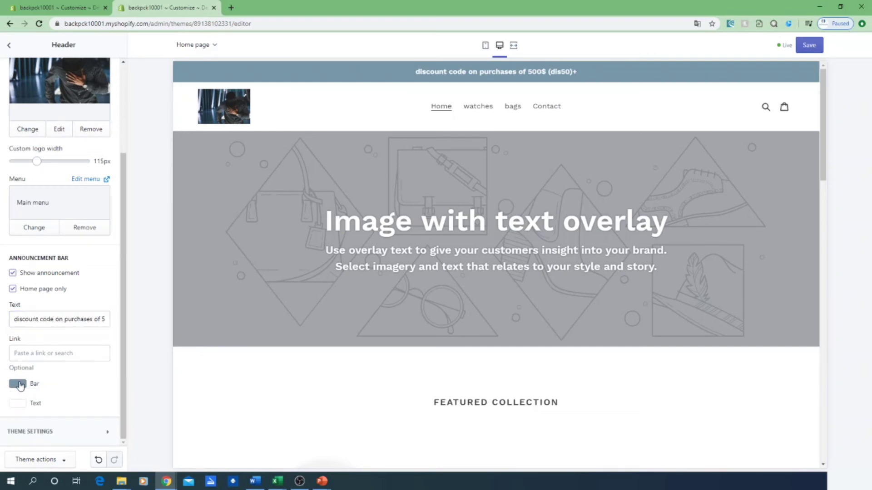
pyautogui.click(22, 386)
pyautogui.click(20, 385)
# Remove the Main menu from the header's menu setting.
pyautogui.scroll(3, 62, 399)
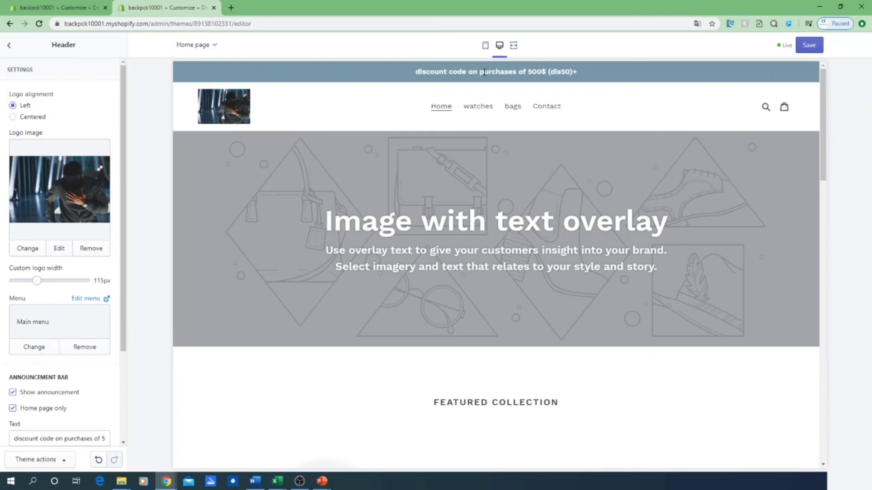
pyautogui.click(82, 350)
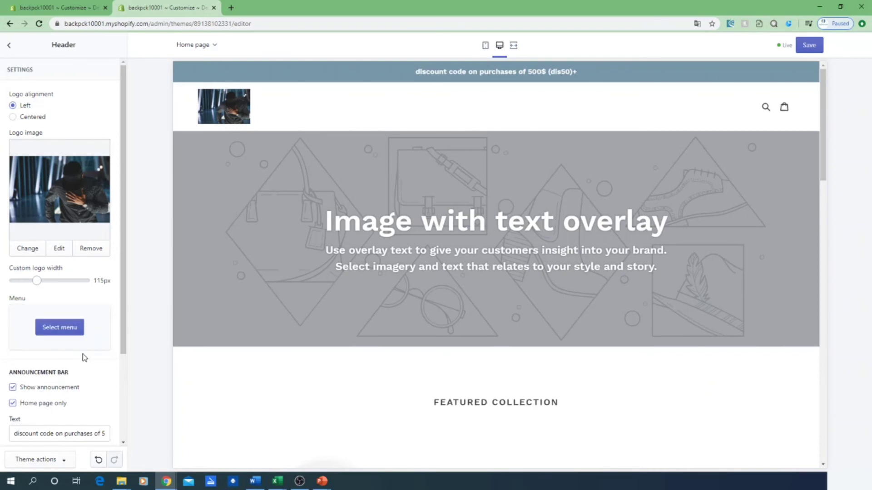
# Preview the Footer menu and the Main menu in the header, and leave the menu selection without applying either.
pyautogui.click(75, 330)
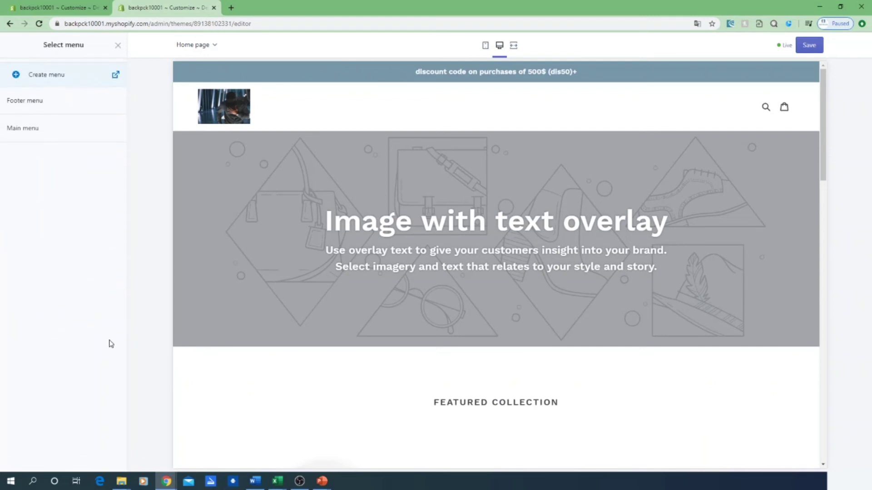
pyautogui.click(50, 108)
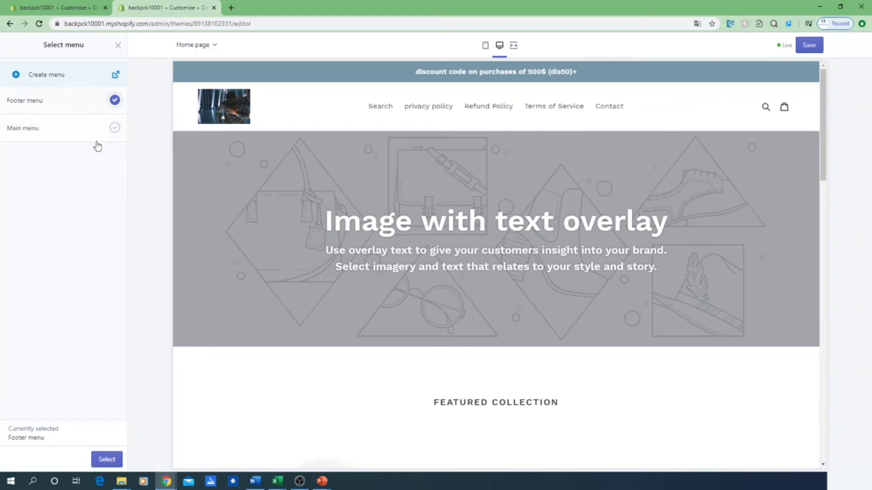
pyautogui.click(110, 130)
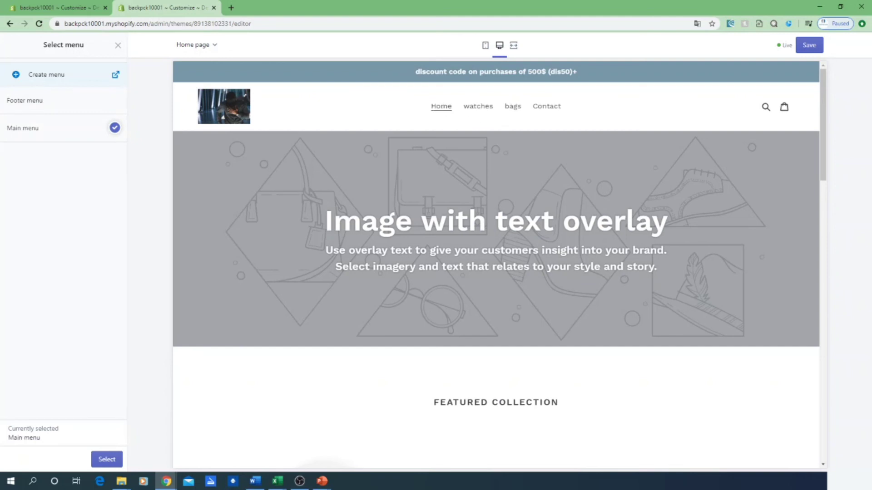
pyautogui.click(116, 46)
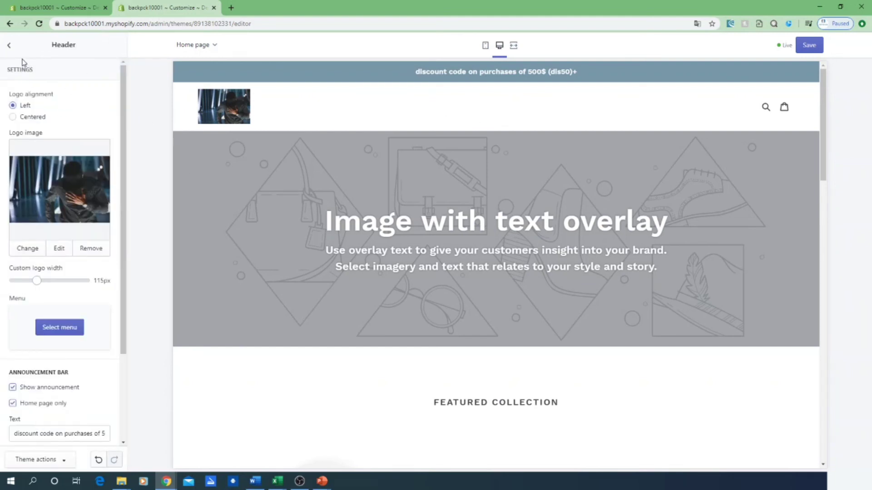
# Reopen the Header section, remove its logo image and select the same picture again from the image library.
pyautogui.click(8, 47)
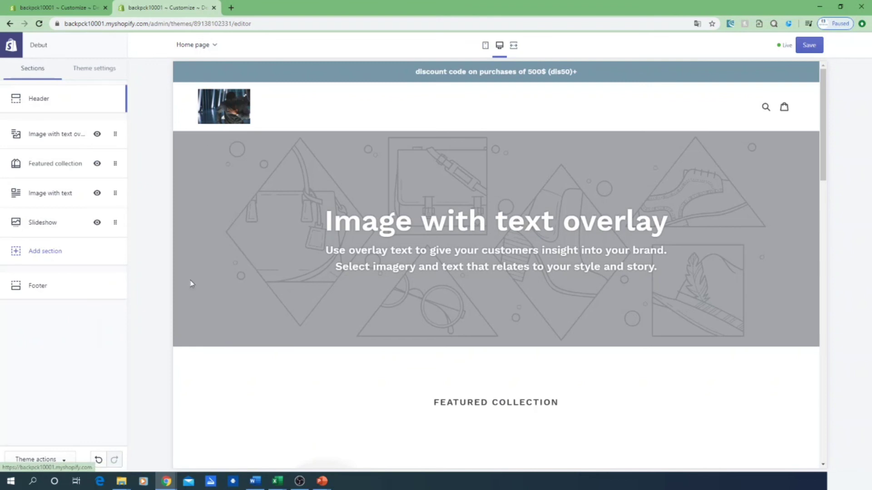
pyautogui.click(42, 102)
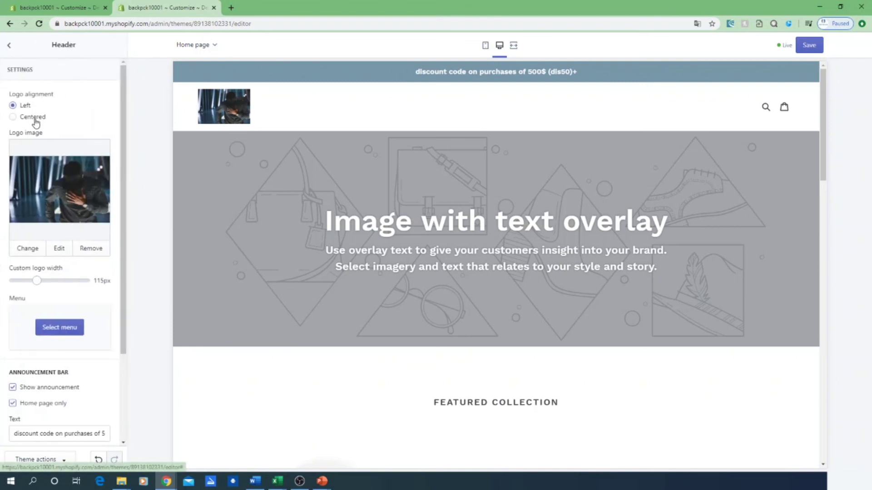
pyautogui.click(86, 248)
pyautogui.click(56, 182)
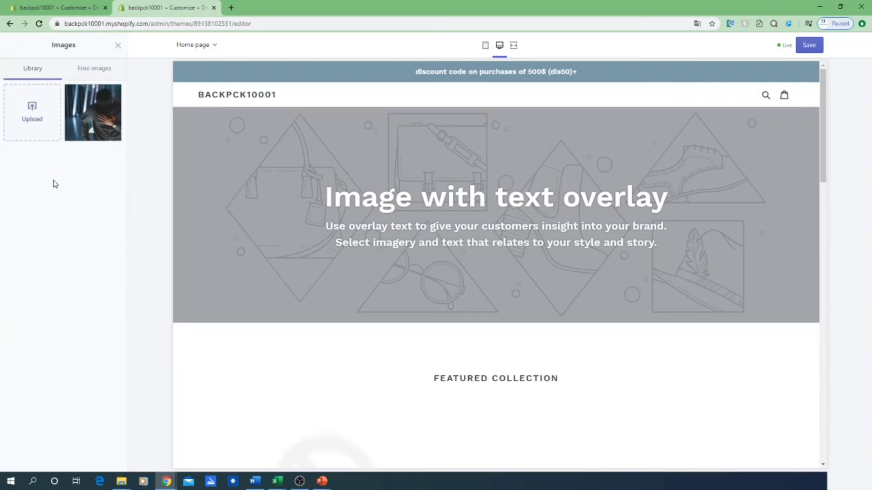
pyautogui.click(78, 137)
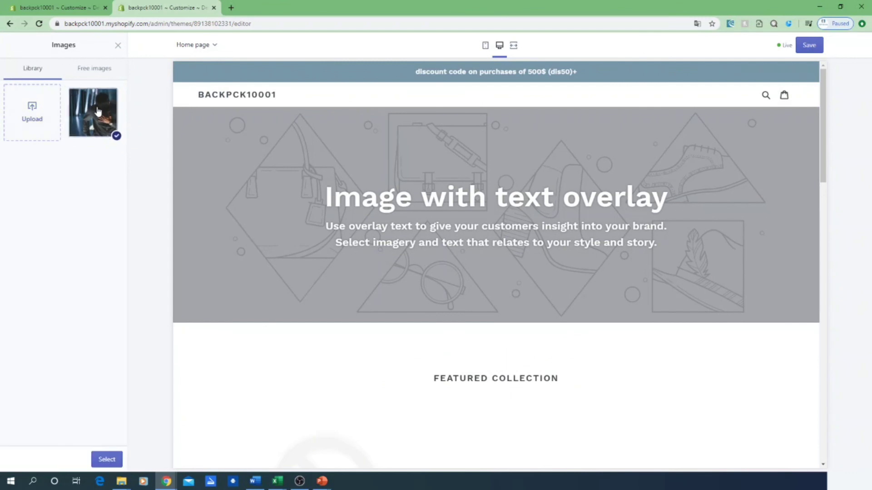
pyautogui.click(105, 460)
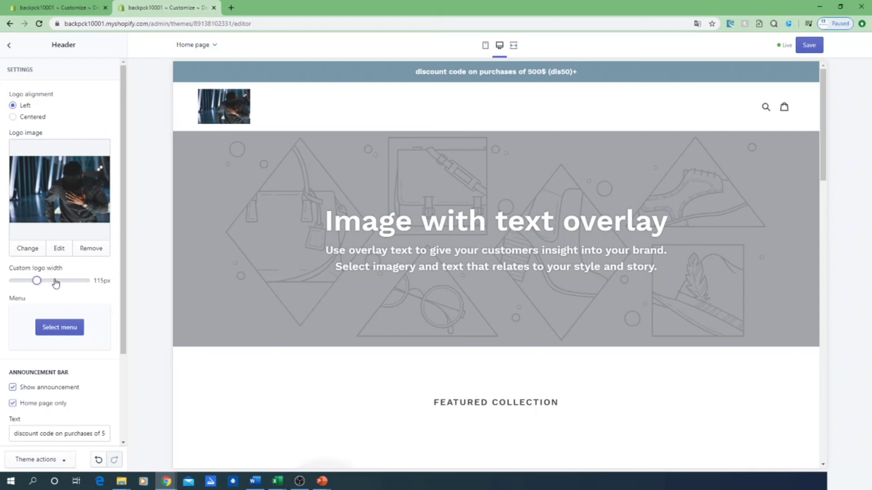
# Hide the announcement bar in the header and return to the theme's section list.
pyautogui.scroll(-3, 31, 282)
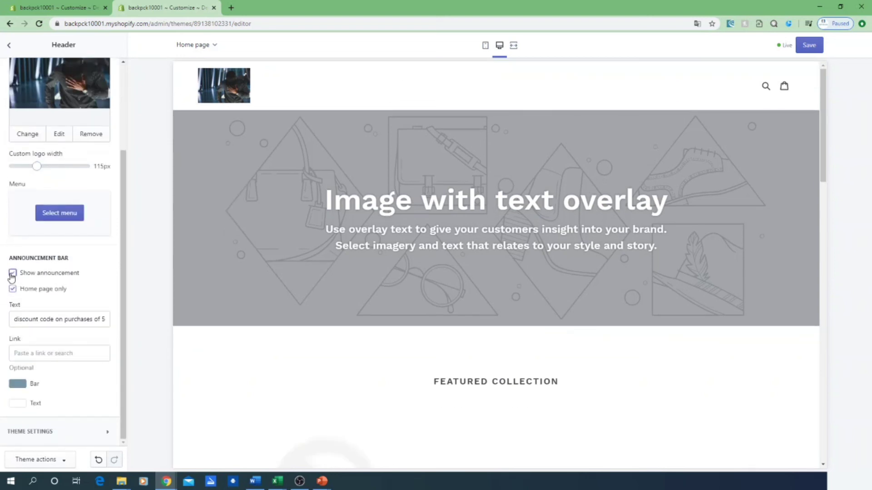
pyautogui.click(13, 274)
pyautogui.click(12, 273)
pyautogui.click(13, 273)
pyautogui.tripleClick(38, 322)
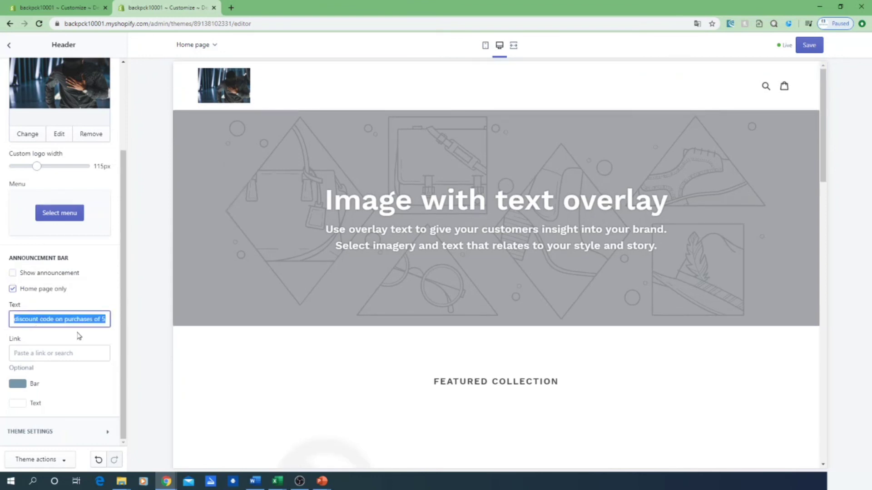
pyautogui.scroll(3, 82, 272)
pyautogui.click(9, 45)
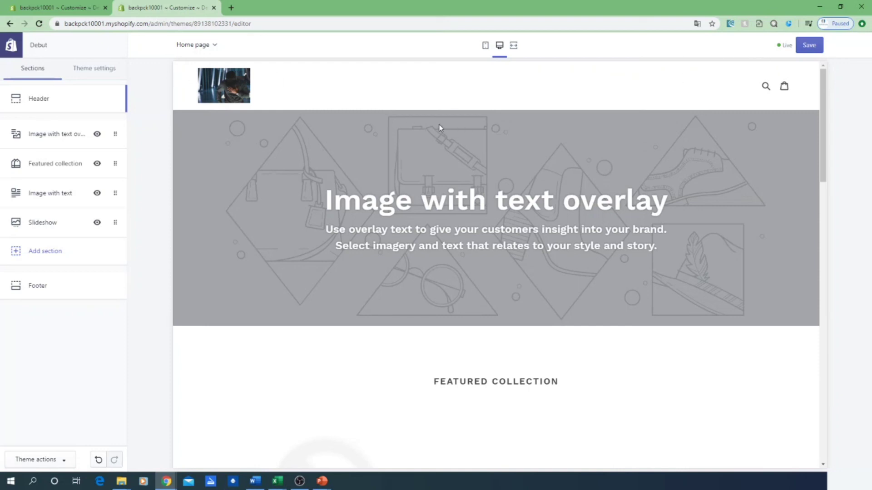
pyautogui.scroll(-2, 399, 146)
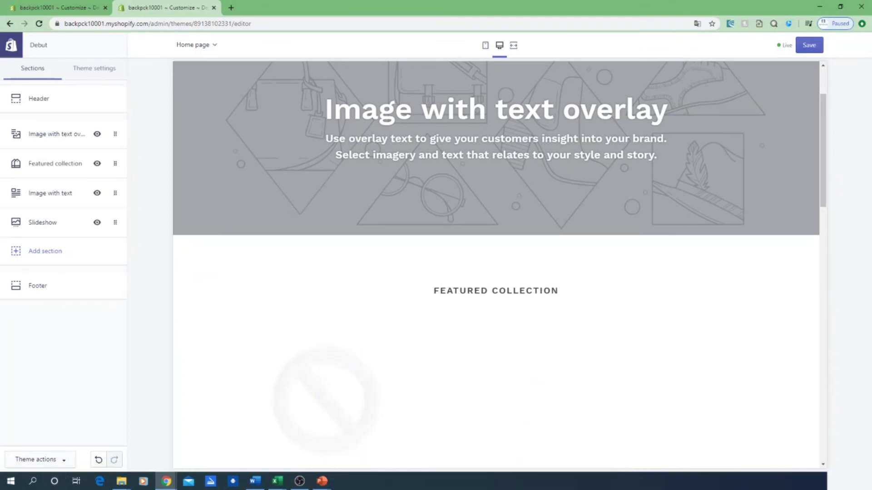
pyautogui.hotkey('alt', 'Tab')
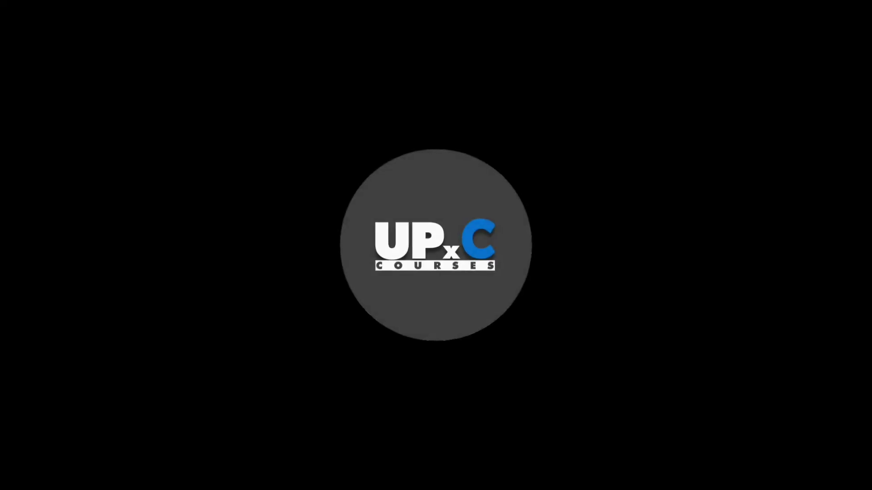